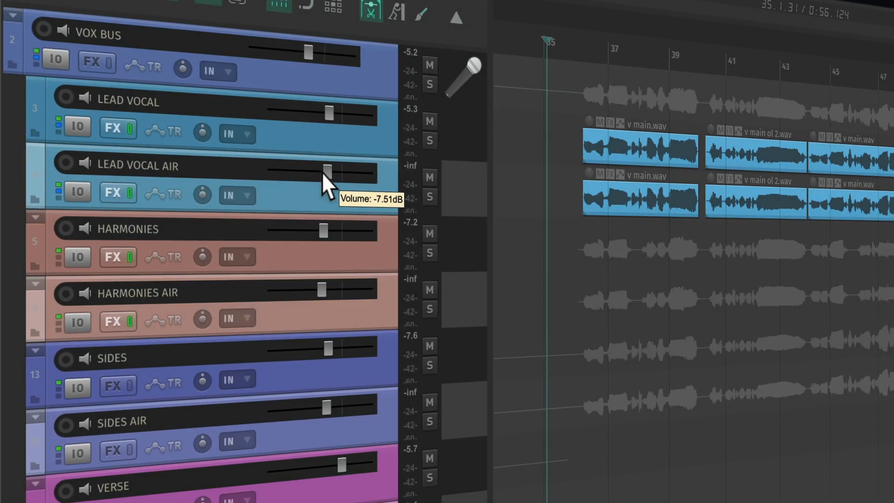
# Step: Lower the volume of the LEAD VOCAL AIR track inside the VOX BUS folder
pyautogui.moveTo(301, 156); pyautogui.dragTo(235, 153)
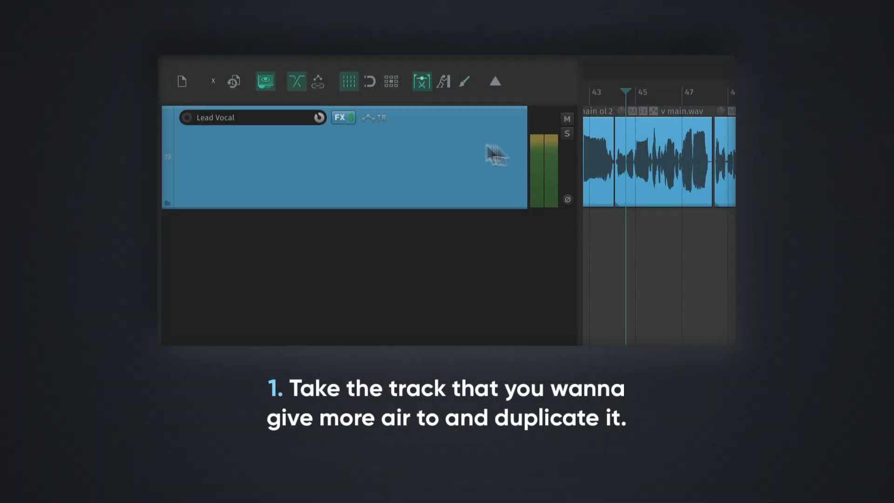
# Step: Duplicate the Lead Vocal track and rename the copy as Lead AIR Vocal
pyautogui.click(466, 143)
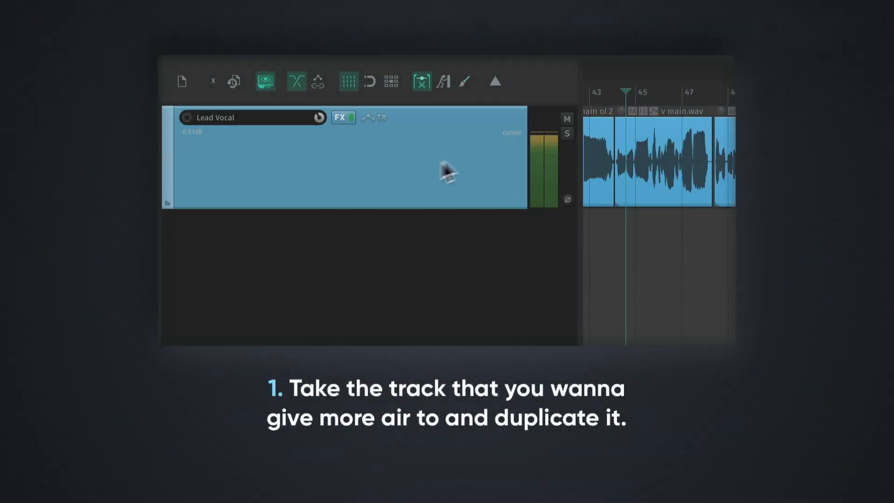
pyautogui.press('super+d')
pyautogui.doubleClick(258, 221)
pyautogui.write('Lead AIR Vocal')
pyautogui.press('Return')
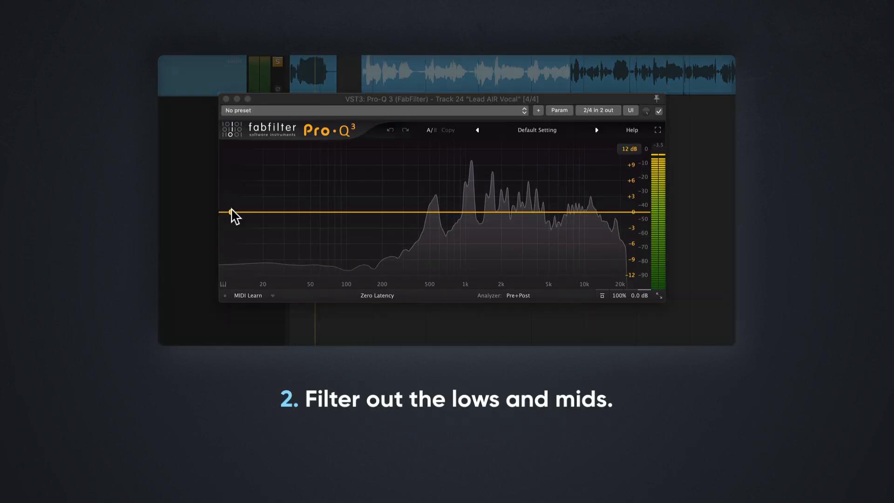
# Step: Add a 12 dB/oct low-cut band in Pro-Q 3 on Lead AIR Vocal and sweep it up to filter out lows and mids
pyautogui.click(232, 214)
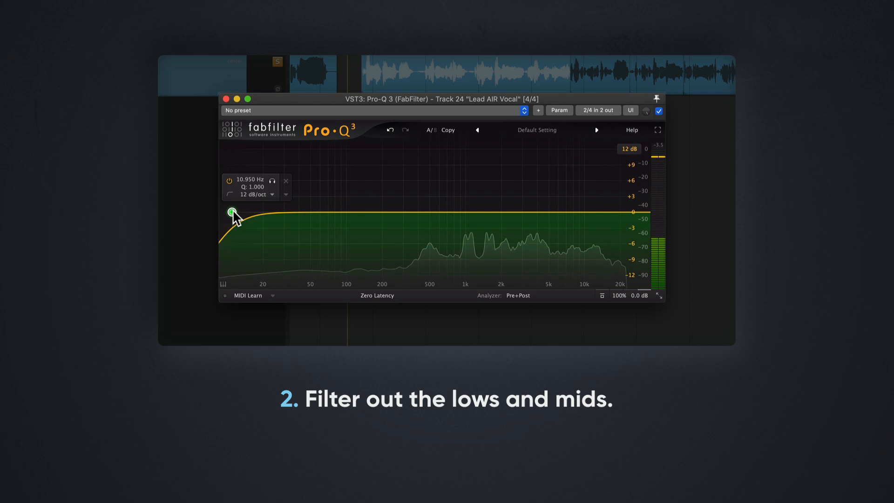
pyautogui.moveTo(233, 213); pyautogui.dragTo(500, 272)
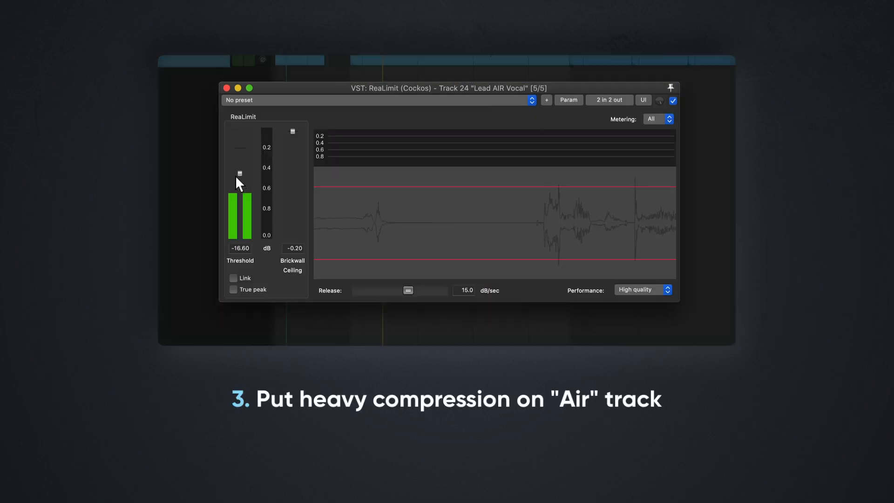
# Step: Limit Lead AIR Vocal heavily in ReaLimit, lowering the threshold past -30.5 dB and the brickwall ceiling to about -6.5 dB
pyautogui.moveTo(235, 175); pyautogui.dragTo(239, 195)
pyautogui.moveTo(292, 132); pyautogui.dragTo(289, 158)
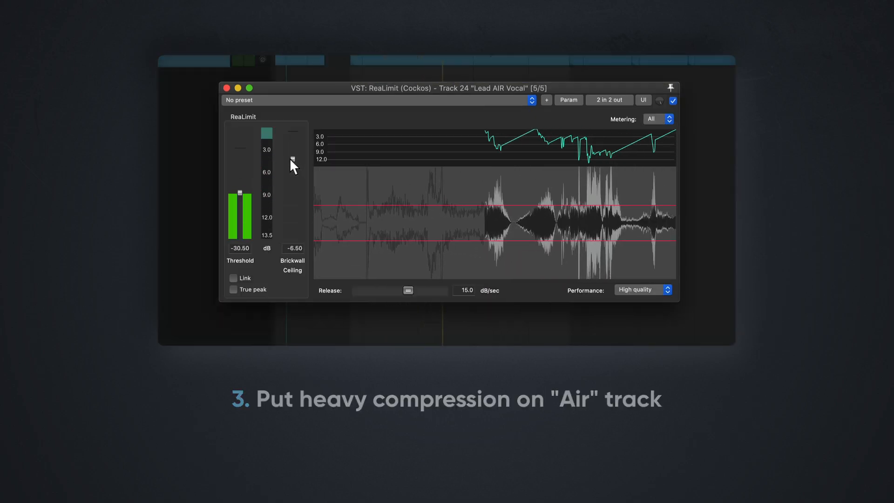
pyautogui.moveTo(241, 192); pyautogui.dragTo(238, 203)
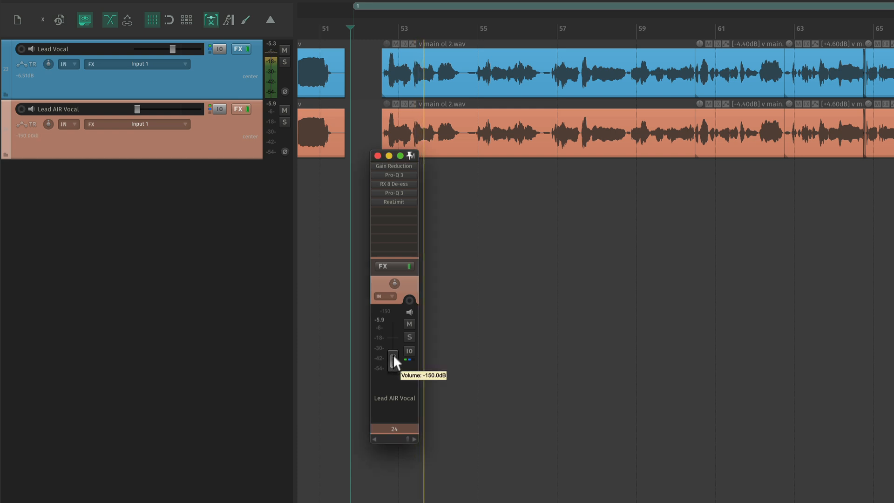
# Step: Pull the Lead AIR Vocal volume fully down and set the RX 8 De-ess threshold on Lead Vocal to -10.9 dB
pyautogui.moveTo(394, 356)
pyautogui.mouseDown()
pyautogui.moveTo(391, 346)
pyautogui.moveTo(390, 364)
pyautogui.mouseUp()
pyautogui.click(224, 84)
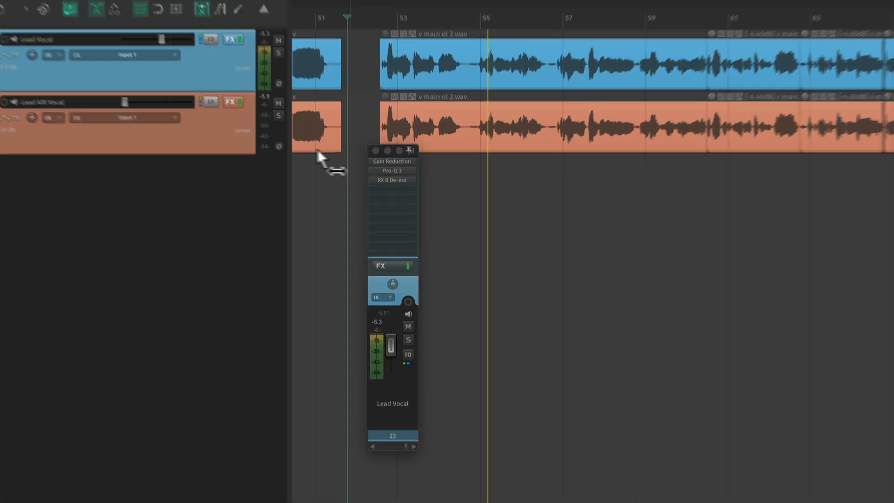
pyautogui.click(381, 183)
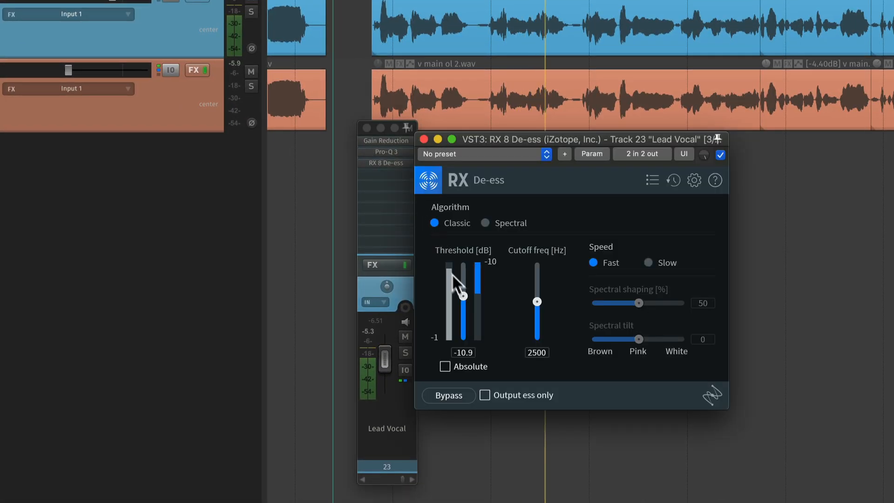
pyautogui.moveTo(465, 297)
pyautogui.mouseDown()
pyautogui.moveTo(463, 286)
pyautogui.moveTo(460, 298)
pyautogui.mouseUp()
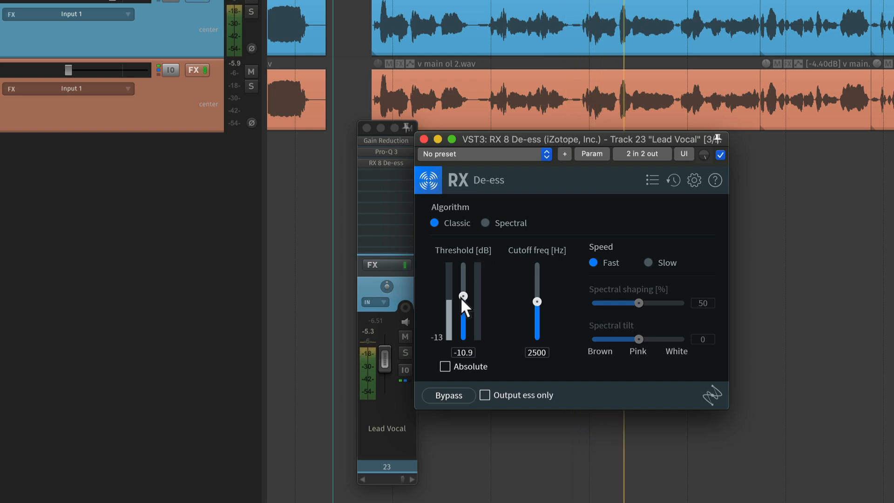
pyautogui.click(424, 139)
# Step: Raise the Lead AIR Vocal track's volume to about -18.9 dB during playback
pyautogui.click(209, 118)
pyautogui.moveTo(447, 326); pyautogui.dragTo(454, 306)
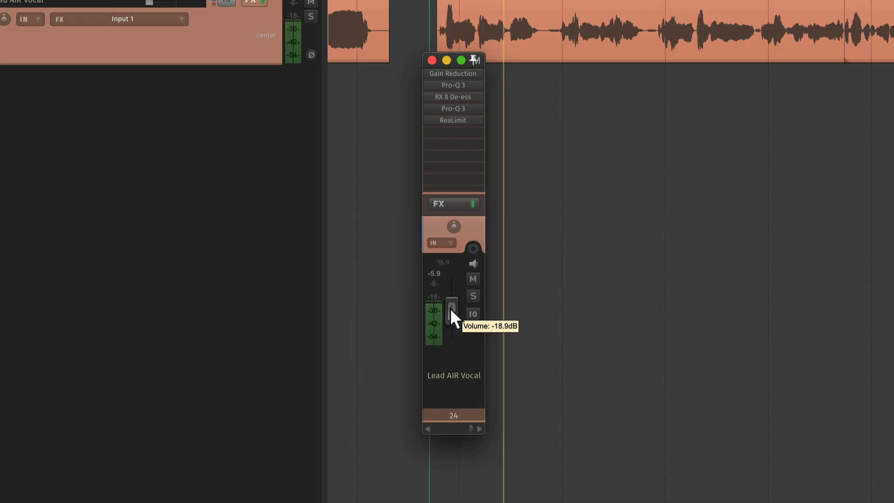
pyautogui.moveTo(450, 308); pyautogui.dragTo(454, 323)
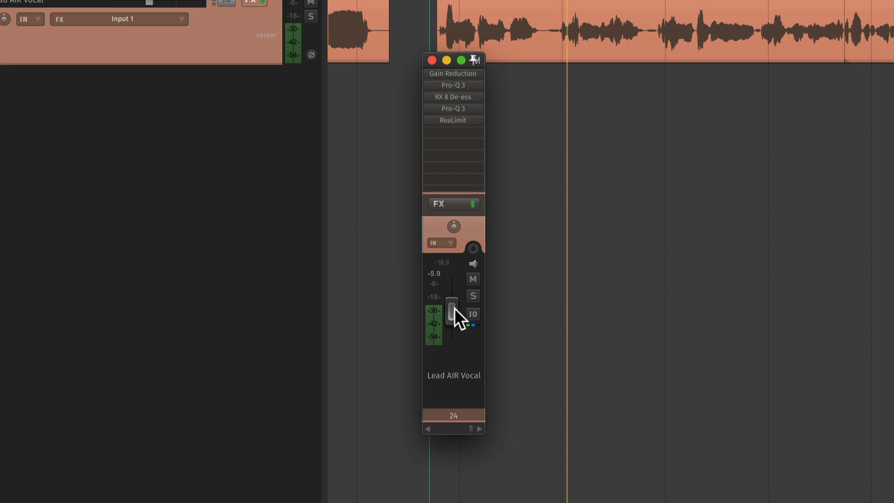
# Step: Duplicate the LEAD VOCAL, HARMONIES, SIDES and VERSE tracks as air tracks and adjust the volume of the copies
pyautogui.scroll(-2, 454, 308)
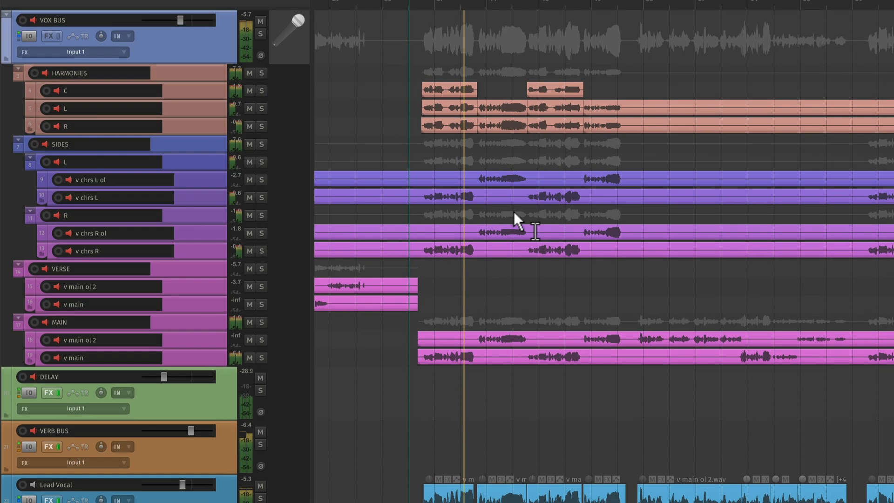
pyautogui.scroll(4, 512, 212)
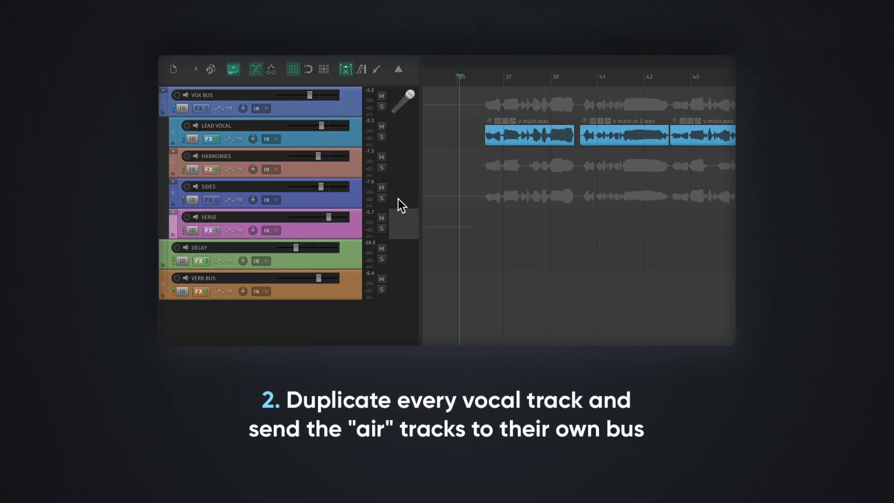
pyautogui.rightClick(401, 136)
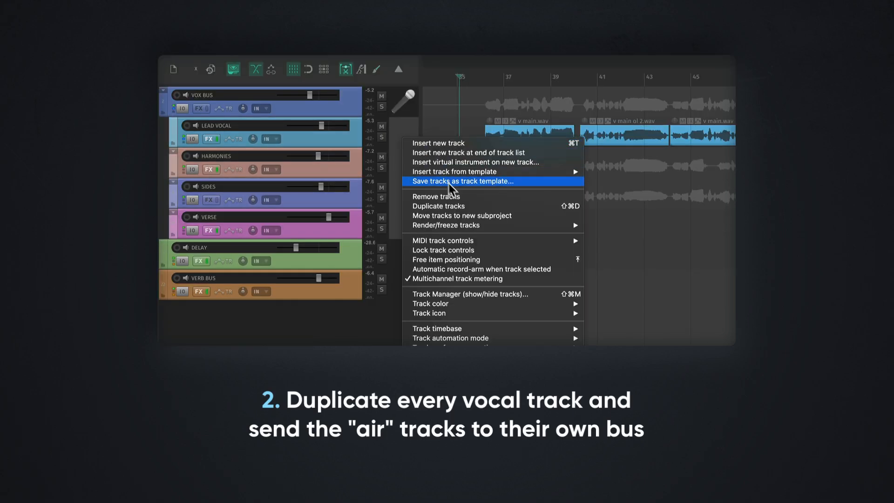
pyautogui.click(458, 206)
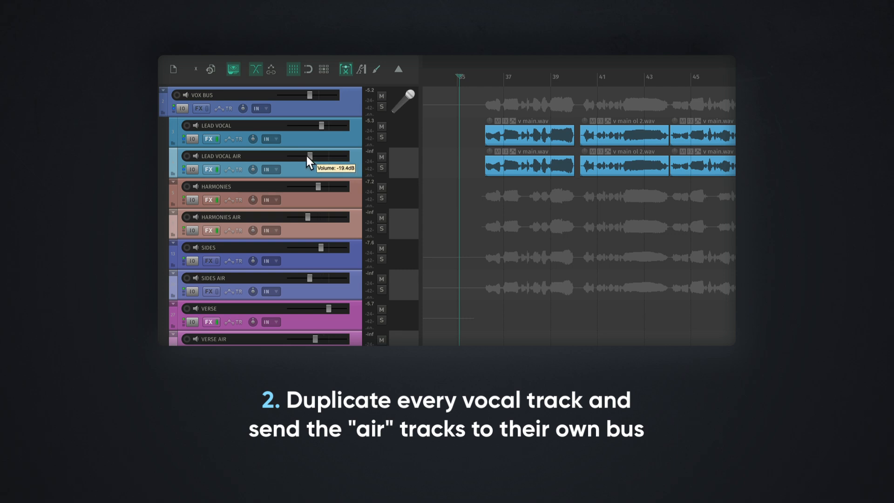
pyautogui.moveTo(308, 161)
pyautogui.mouseDown()
pyautogui.moveTo(274, 160)
pyautogui.moveTo(308, 158)
pyautogui.mouseUp()
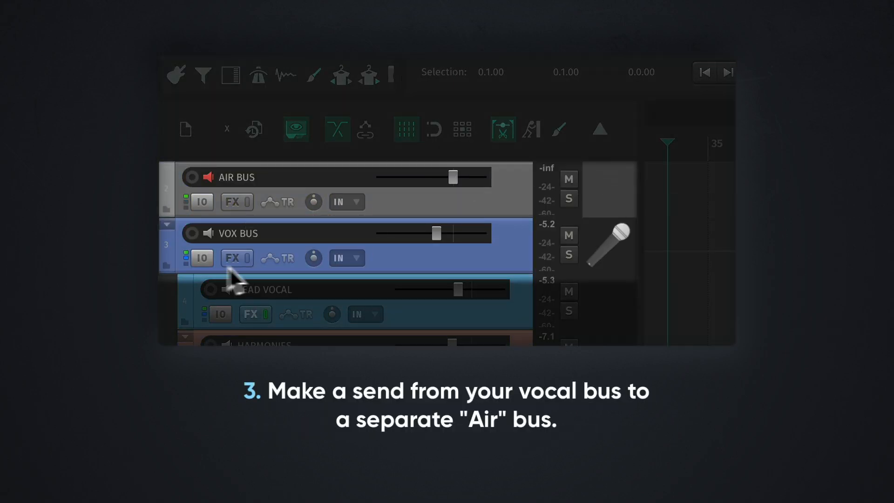
# Step: Create a send from VOX BUS to AIR BUS and raise the AIR BUS volume
pyautogui.moveTo(201, 259); pyautogui.dragTo(253, 196)
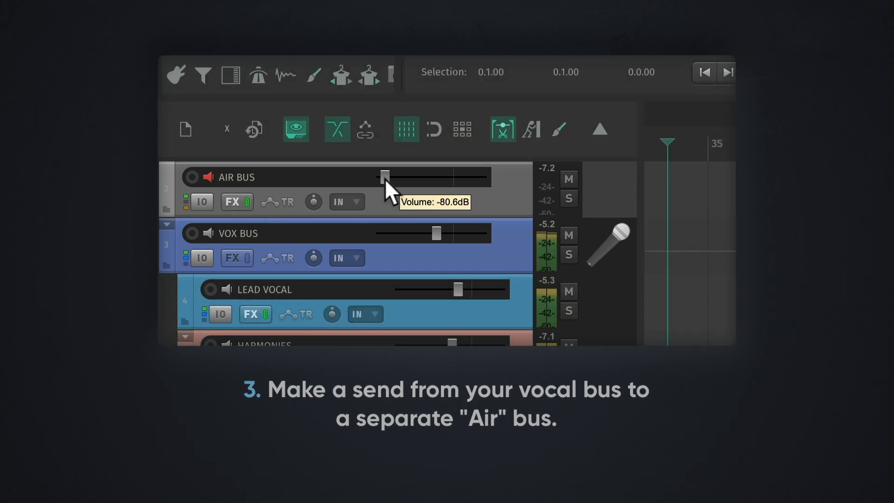
pyautogui.moveTo(384, 179); pyautogui.dragTo(442, 217)
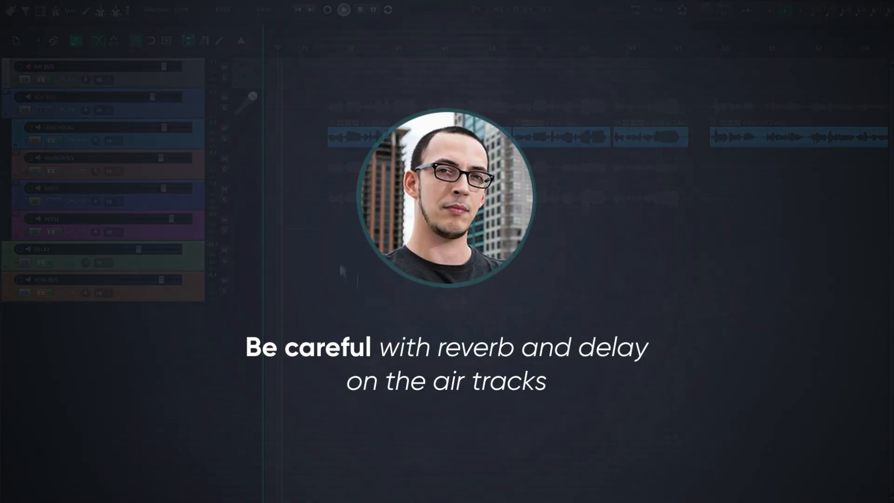
# Step: Set the AIR BUS receive level in the VERB BUS routing to about -0.85 dB and close the routing window
pyautogui.click(332, 257)
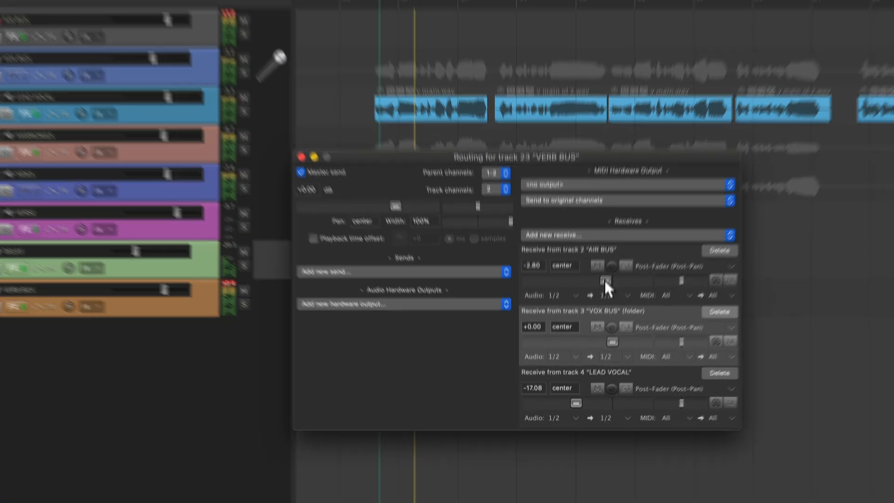
pyautogui.moveTo(604, 280); pyautogui.dragTo(570, 280)
pyautogui.moveTo(621, 245)
pyautogui.mouseDown()
pyautogui.moveTo(572, 243)
pyautogui.moveTo(617, 249)
pyautogui.mouseUp()
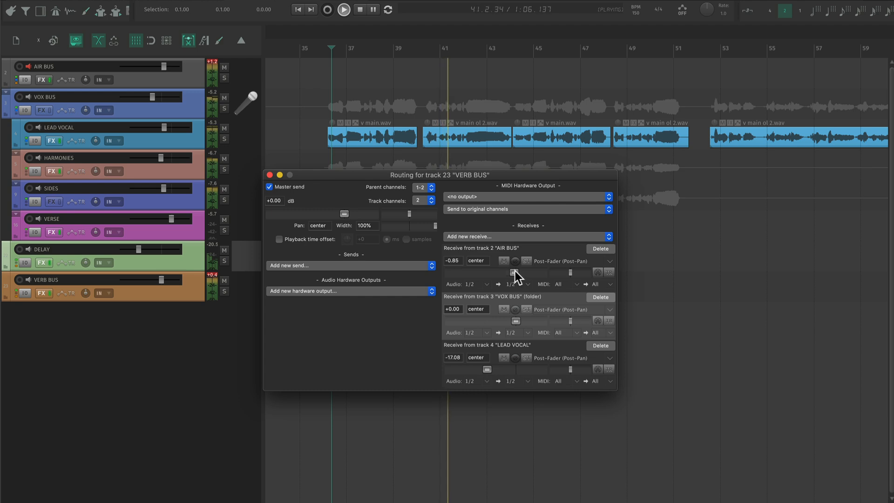
pyautogui.click(270, 175)
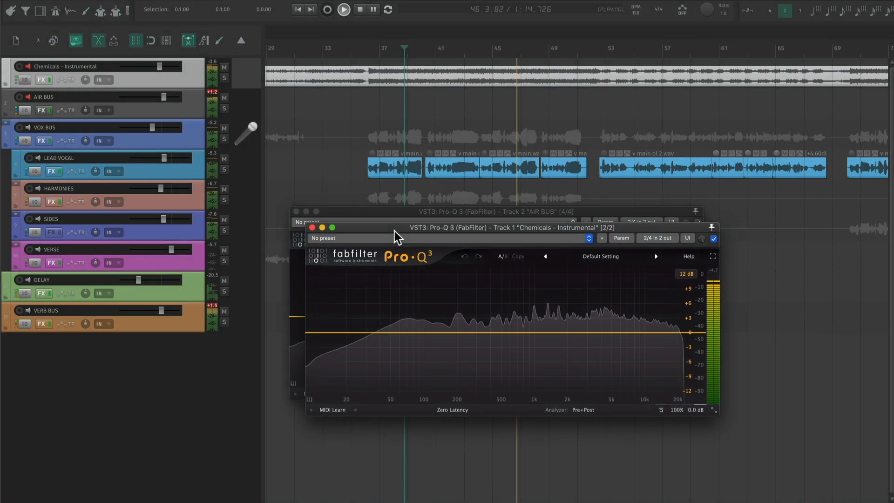
# Step: Move the Chemicals - Instrumental Pro-Q 3 window above the AIR BUS one to compare spectra, and toggle playback
pyautogui.moveTo(395, 228); pyautogui.dragTo(370, 75)
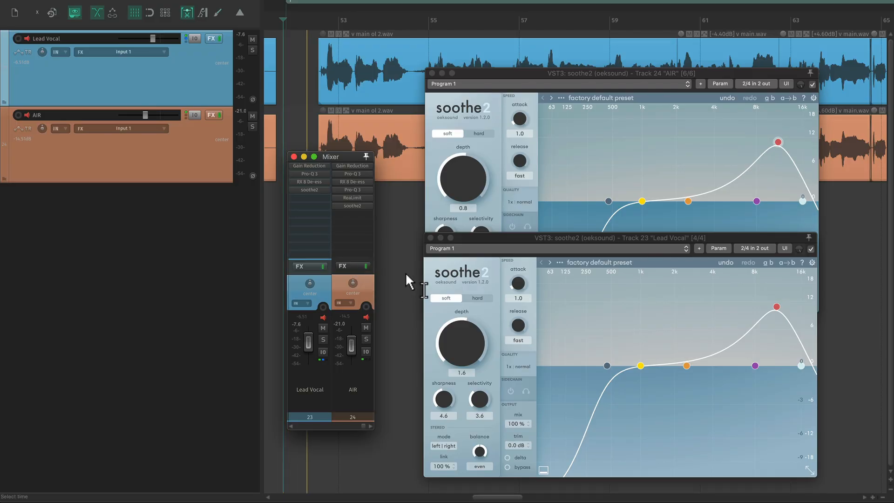
pyautogui.press('space')
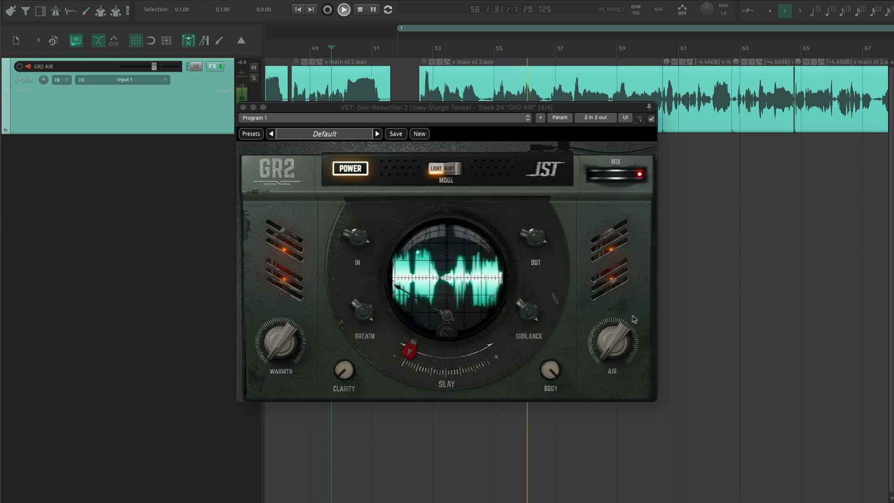
# Step: Add Gain Reduction 2 to the GR2 AIR track's effects and turn up its Air amount
pyautogui.moveTo(606, 342); pyautogui.dragTo(600, 291)
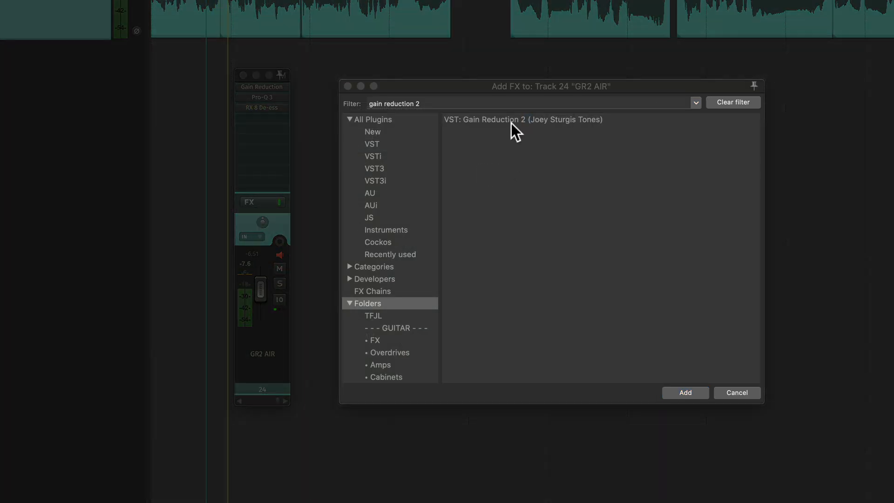
pyautogui.click(509, 121)
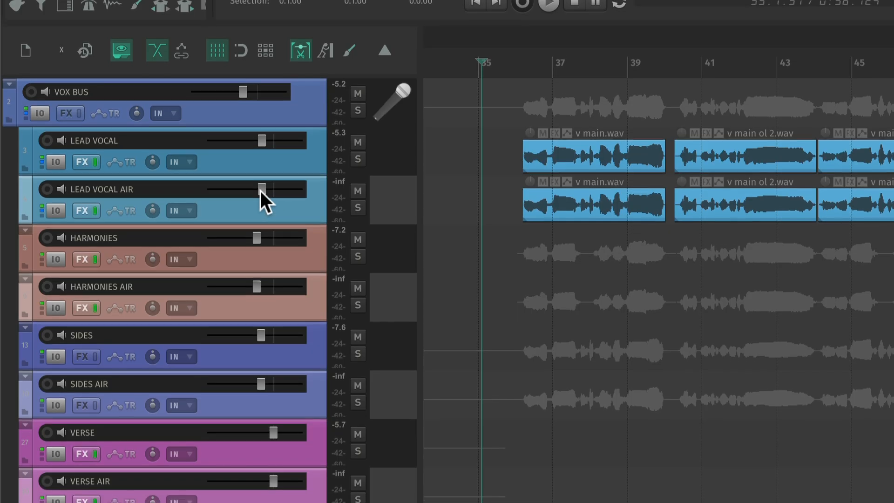
# Step: Pull down the LEAD VOCAL AIR track's volume fader
pyautogui.moveTo(260, 190); pyautogui.dragTo(184, 164)
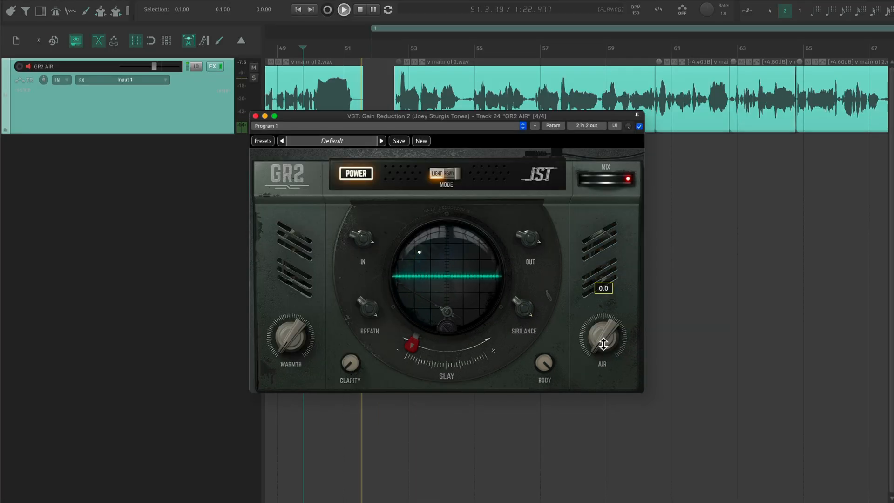
# Step: Turn up the Air amount in Gain Reduction 2 on GR2 AIR and toggle the plugin's bypass to compare during playback
pyautogui.moveTo(628, 342); pyautogui.dragTo(628, 309)
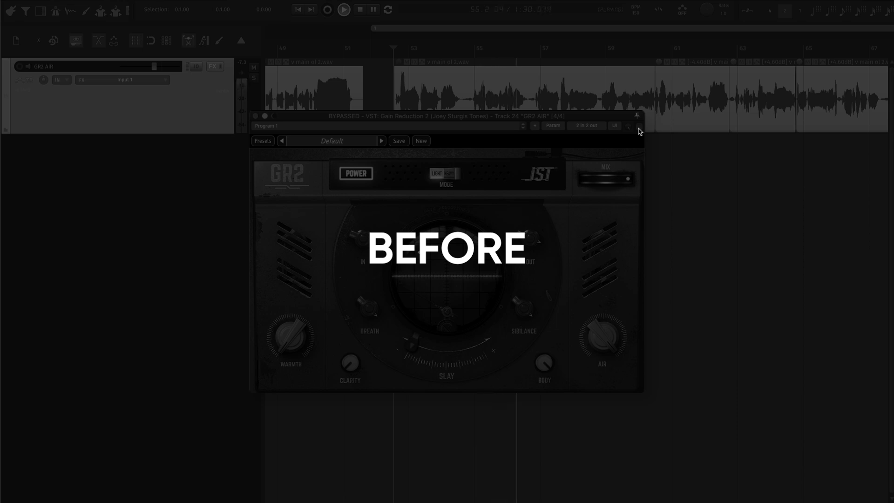
pyautogui.click(639, 128)
pyautogui.press('space')
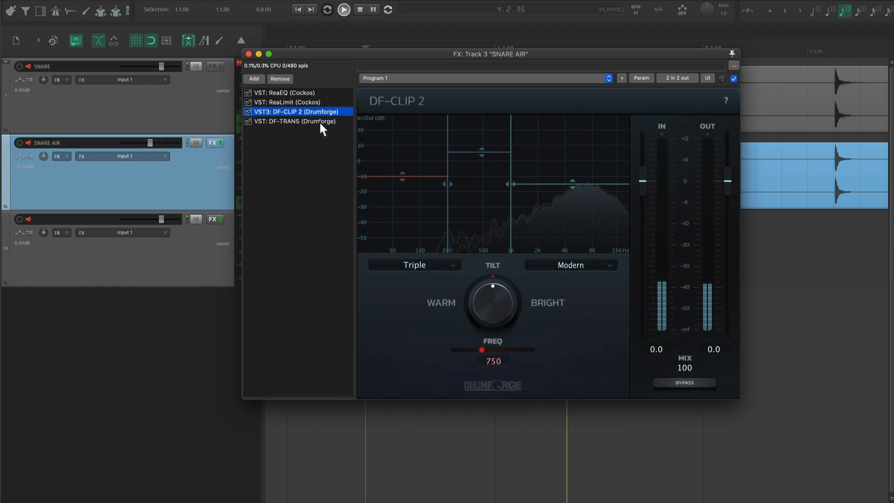
# Step: Show DF-TRANS in the SNARE AIR effects chain and bring the SNARE AIR volume up to about -15 dB
pyautogui.click(319, 120)
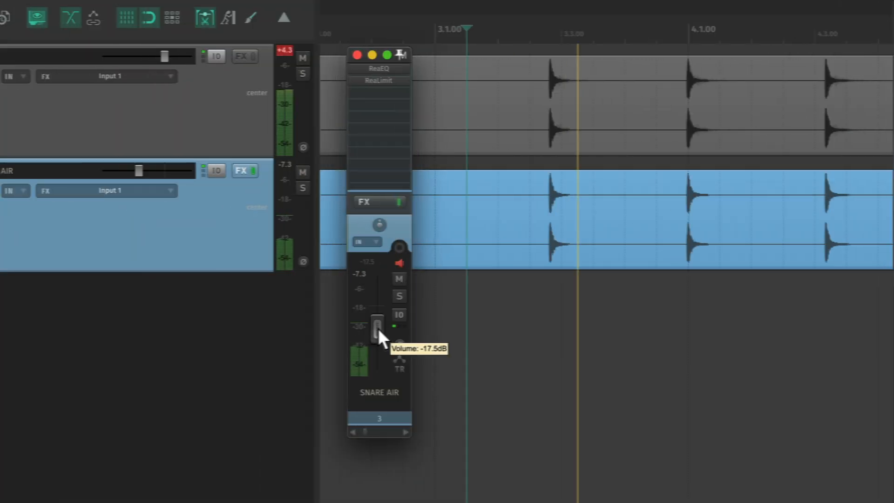
pyautogui.moveTo(377, 328); pyautogui.dragTo(377, 313)
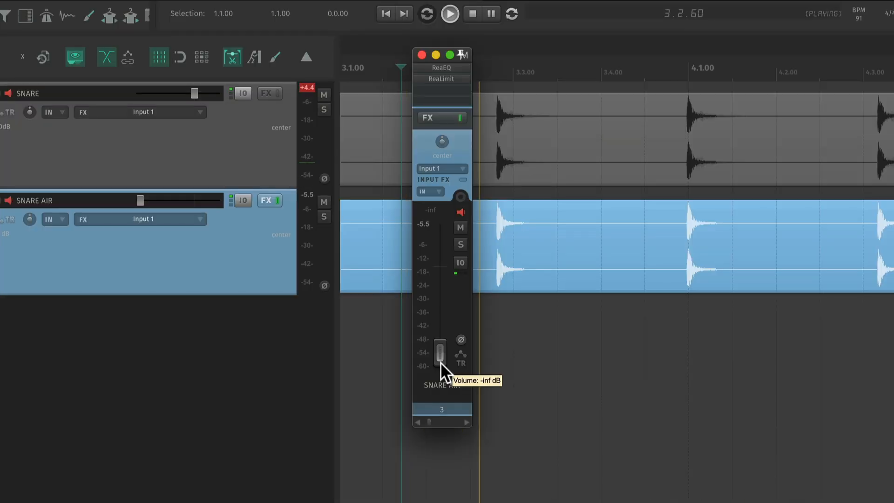
pyautogui.moveTo(441, 362); pyautogui.dragTo(442, 306)
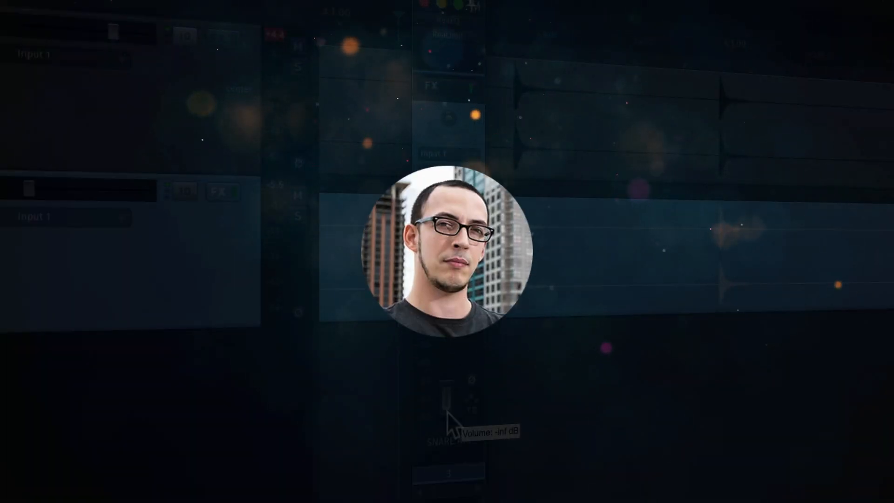
pyautogui.moveTo(445, 411); pyautogui.dragTo(448, 344)
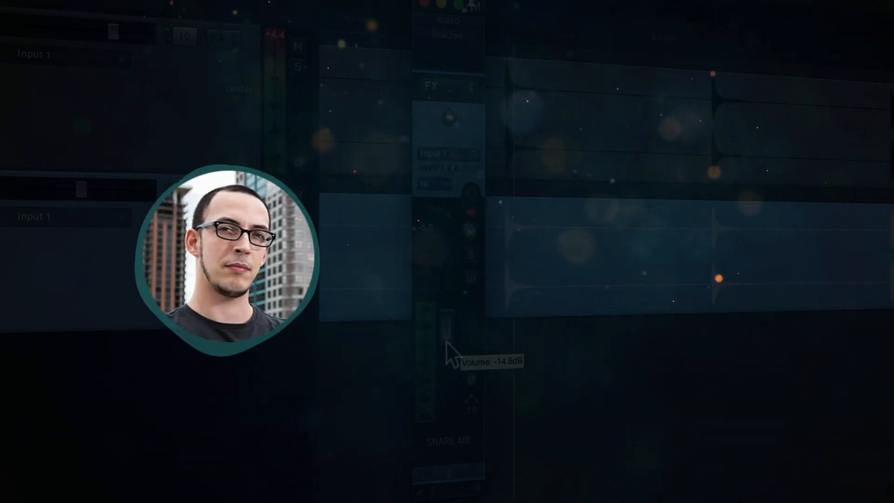